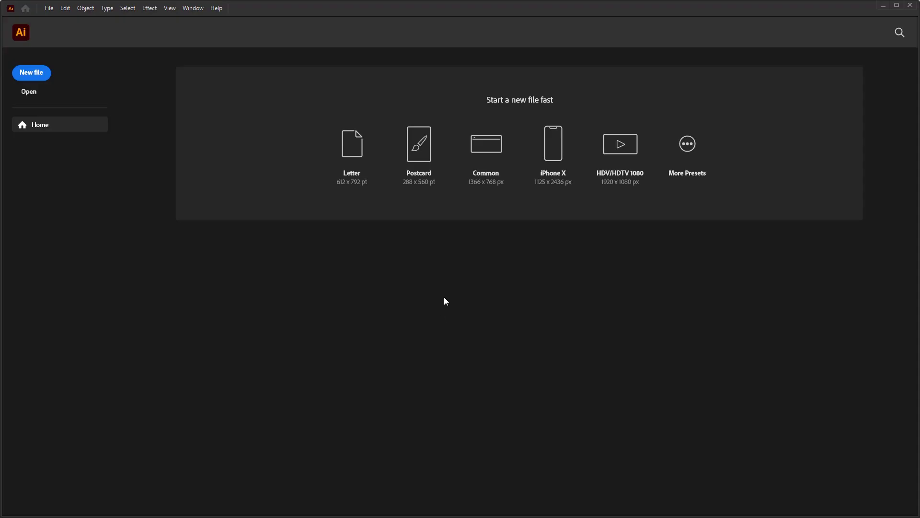
Step: Create a new document named 'emoji' with Width and Height kept at 600 px
click(30, 75)
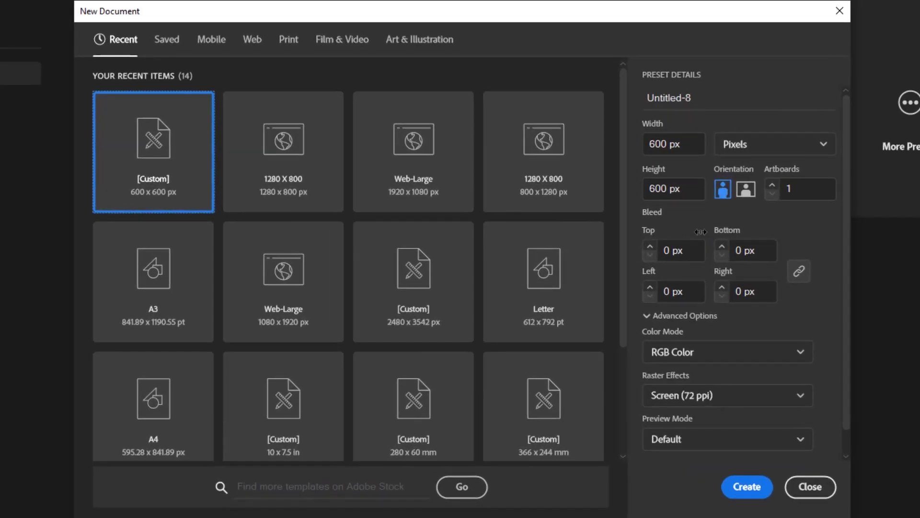
click(642, 93)
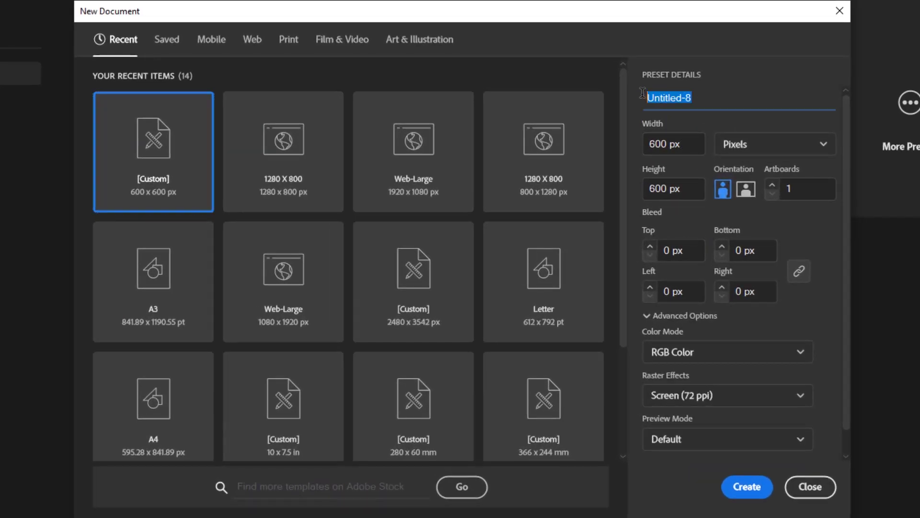
text(emoji)
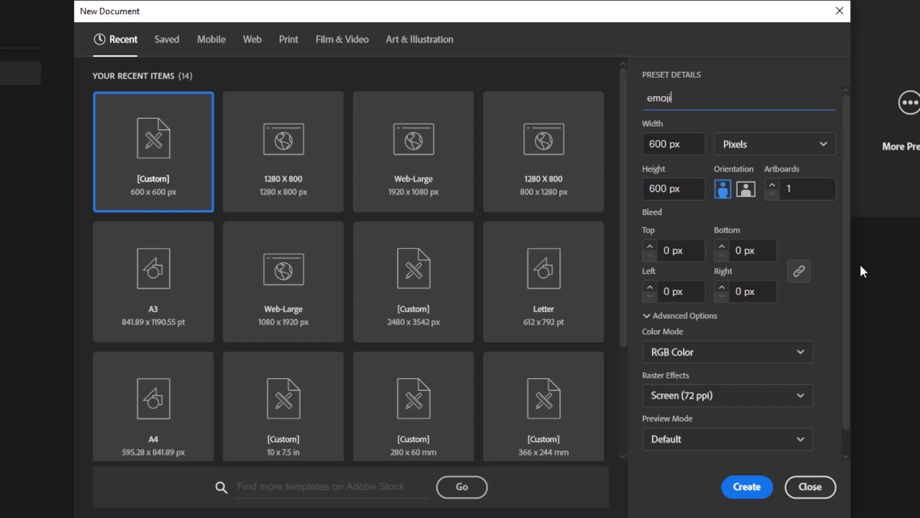
click(698, 139)
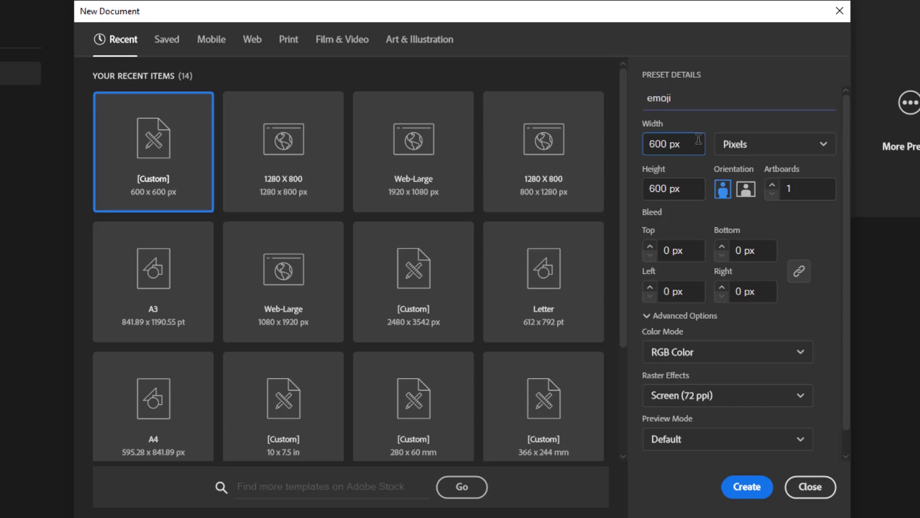
click(696, 188)
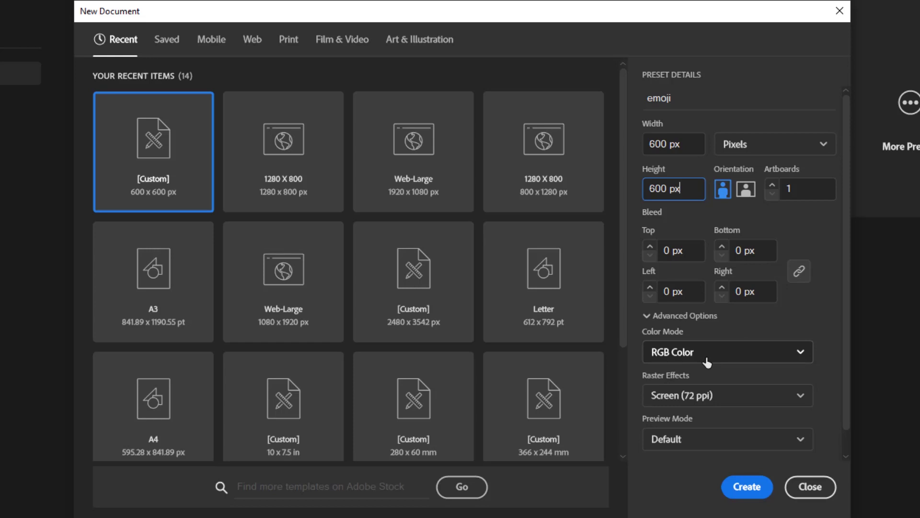
click(744, 487)
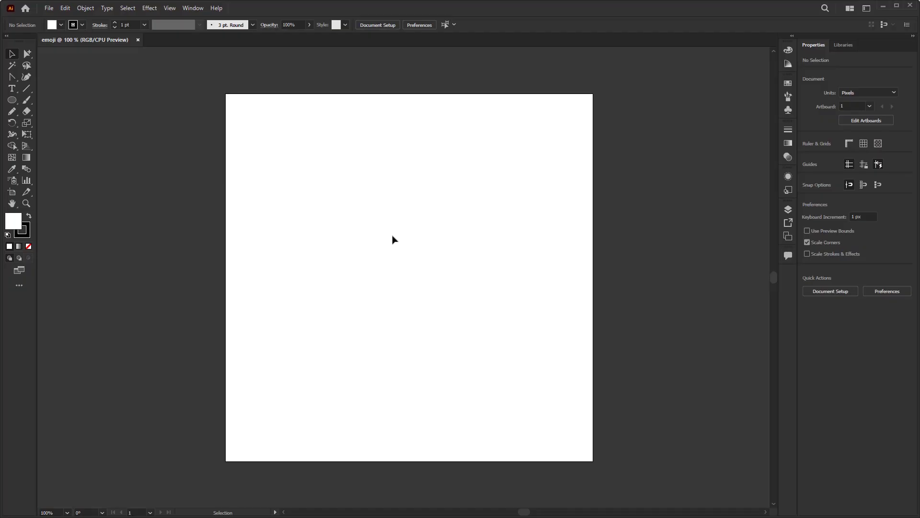
Step: Place sketch 3.jpg from the sketsa folder as a full-size image on the 600 × 600 artboard
click(49, 9)
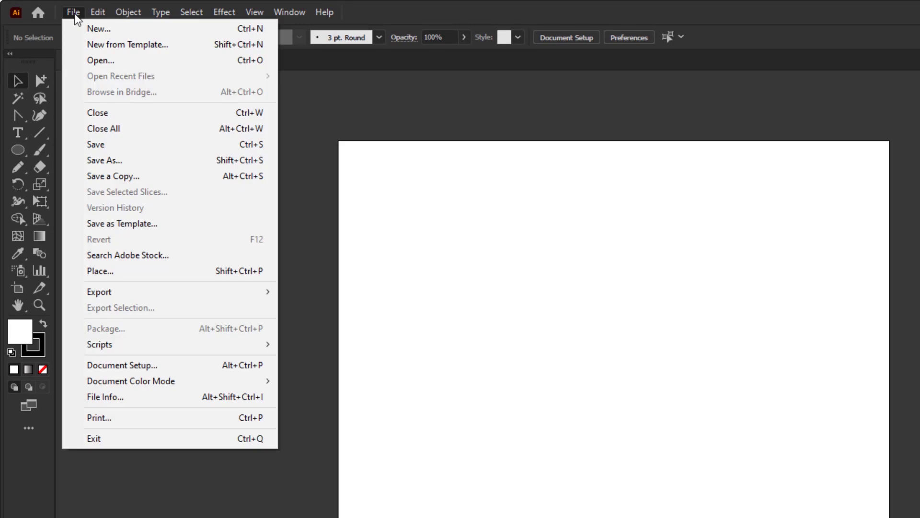
click(145, 274)
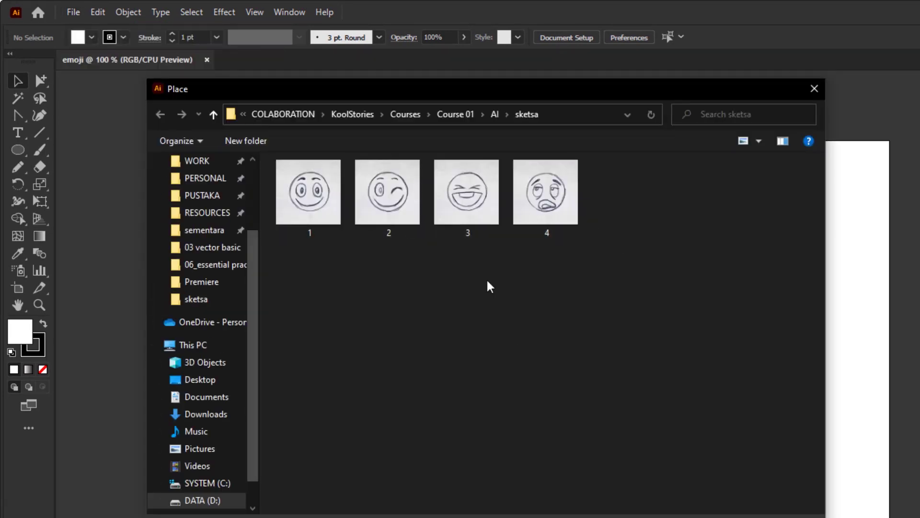
click(469, 206)
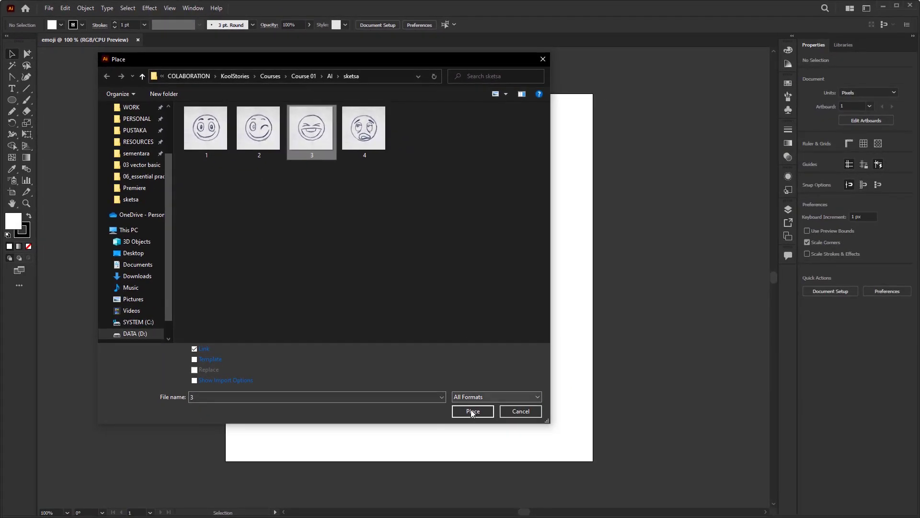
click(472, 412)
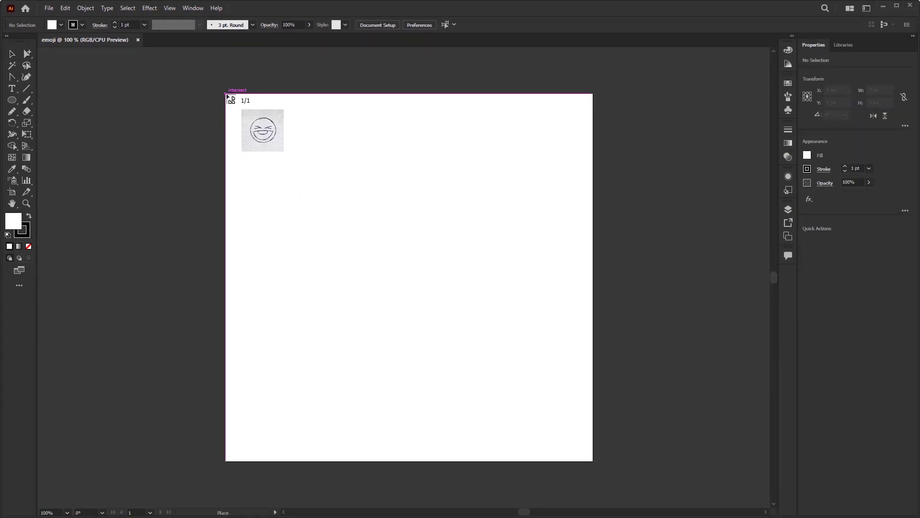
click(226, 95)
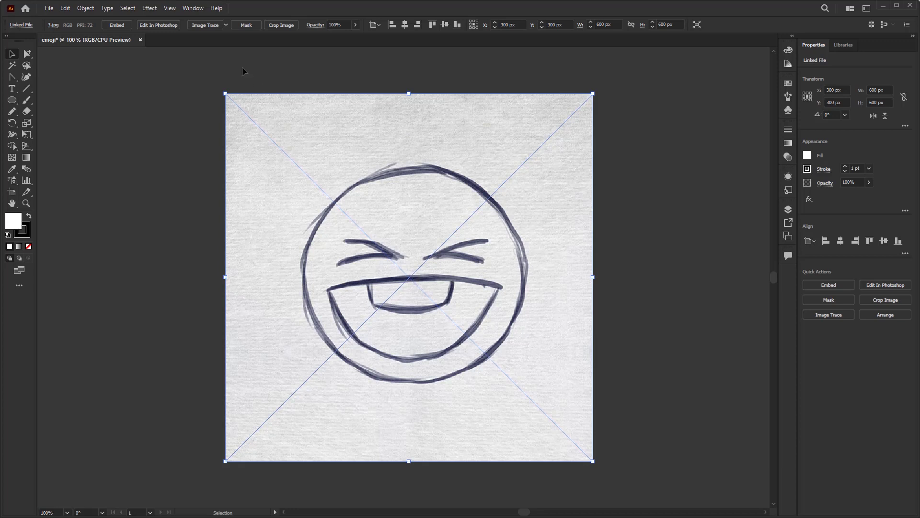
Step: Rename Layer 1 to 'sketch', dim its images to 25%, and lock the layer
click(193, 8)
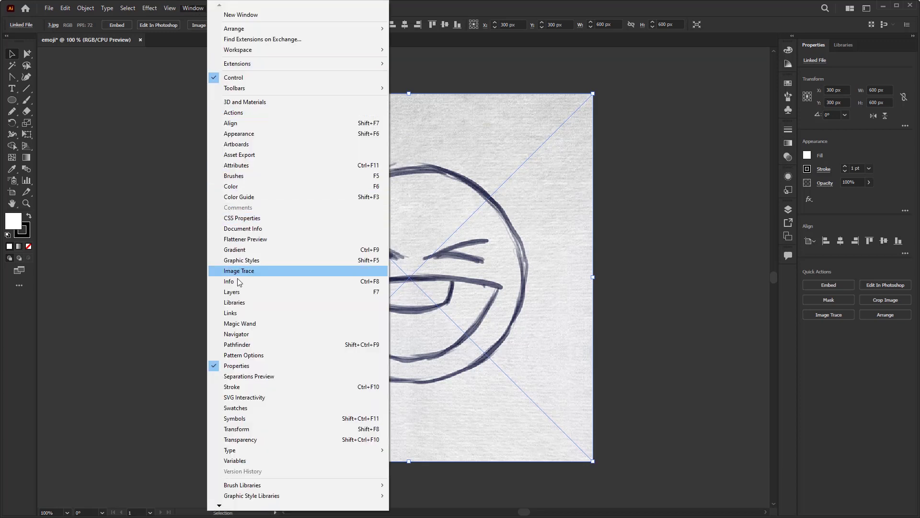
click(254, 292)
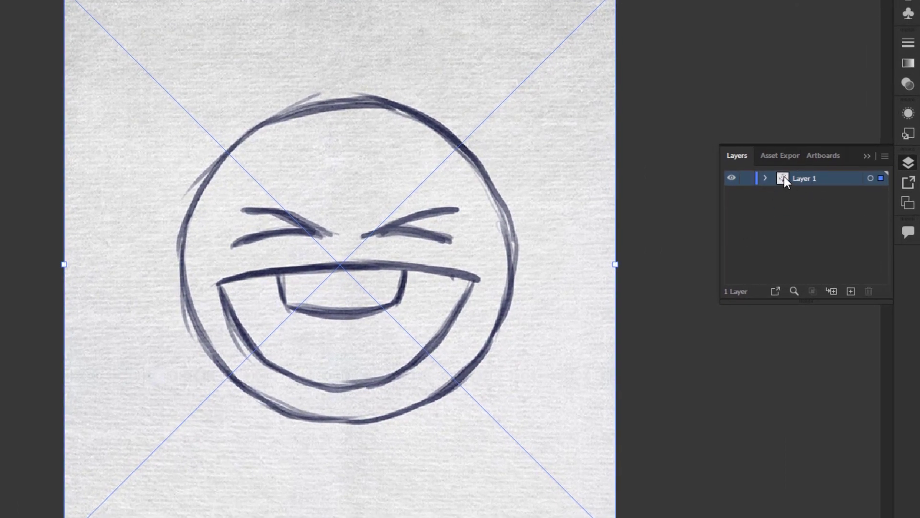
double_click(784, 177)
drag(632, 227, 620, 149)
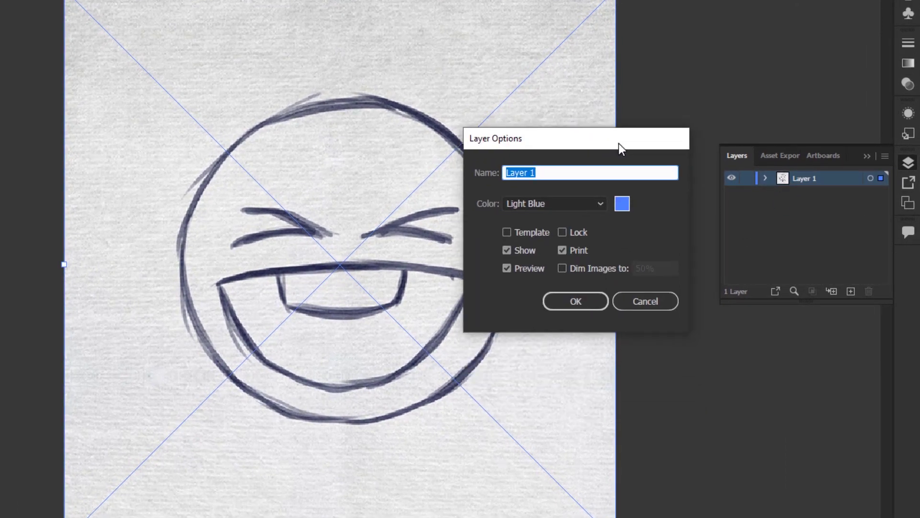
text(sketch)
click(574, 269)
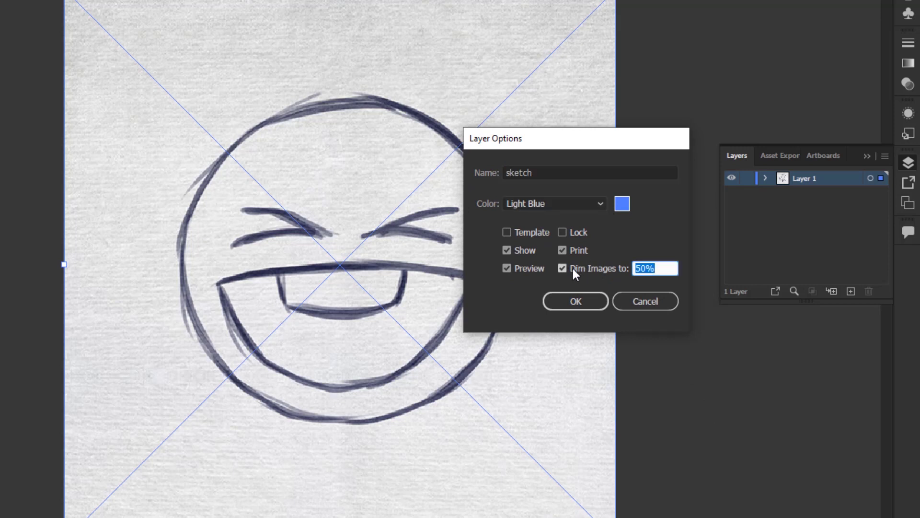
click(667, 268)
drag(667, 268, 628, 268)
text(25)
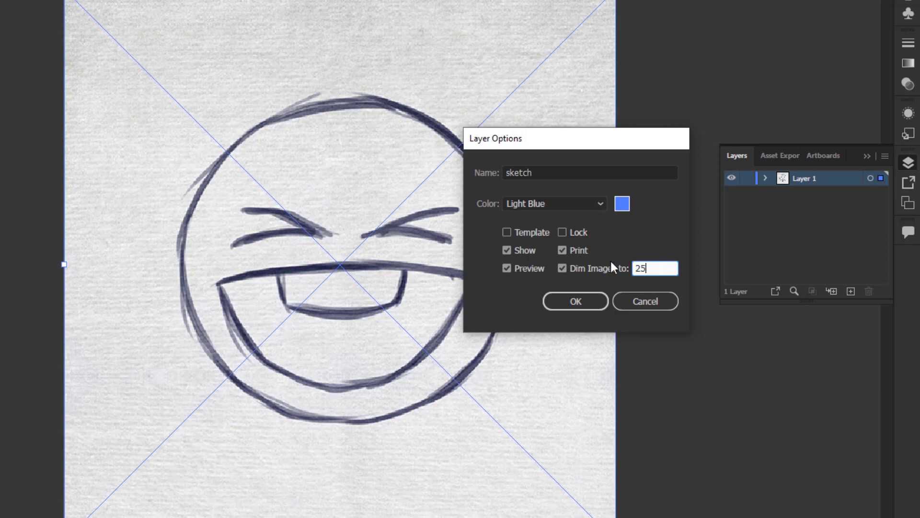
click(592, 301)
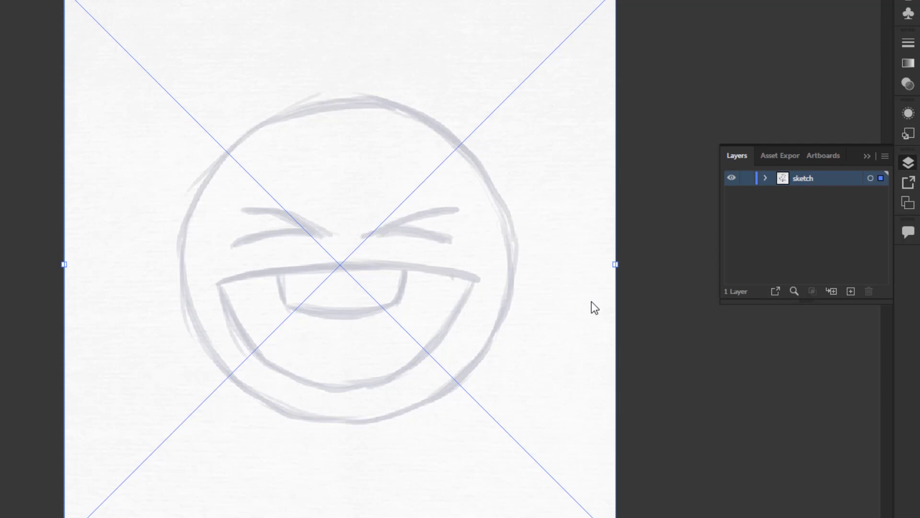
click(747, 178)
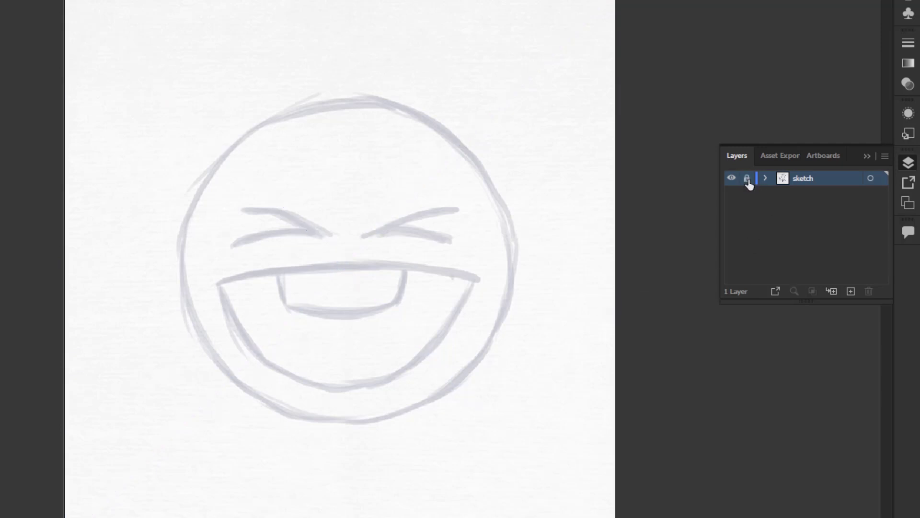
Step: On a new Layer 2, draw an ellipse-tool circle about 364 px across over the sketched face
click(850, 292)
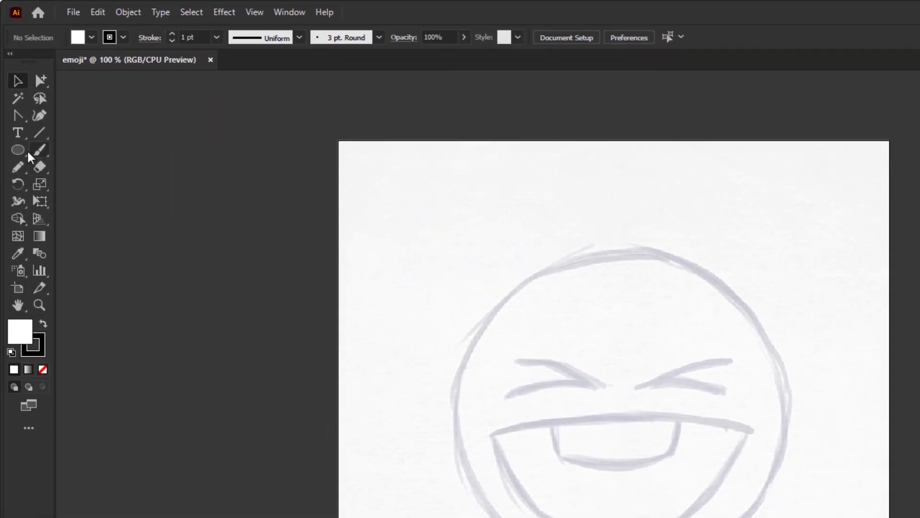
click(8, 144)
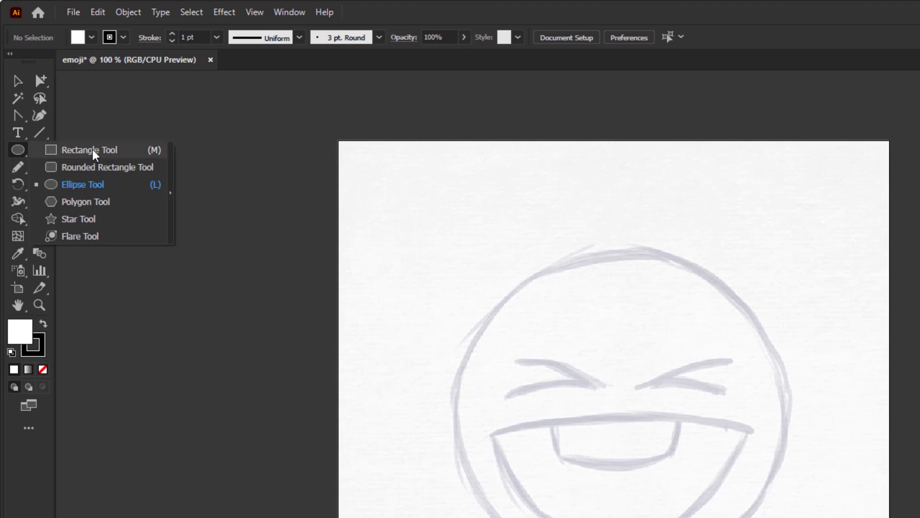
click(122, 188)
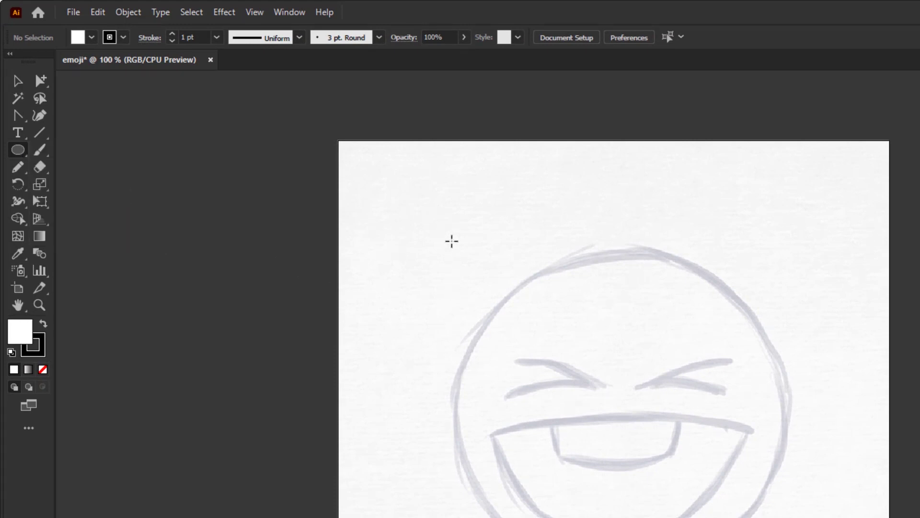
mouse_move(451, 244)
mouse_down()
mouse_move(665, 475)
mouse_move(763, 503)
mouse_move(775, 517)
mouse_up()
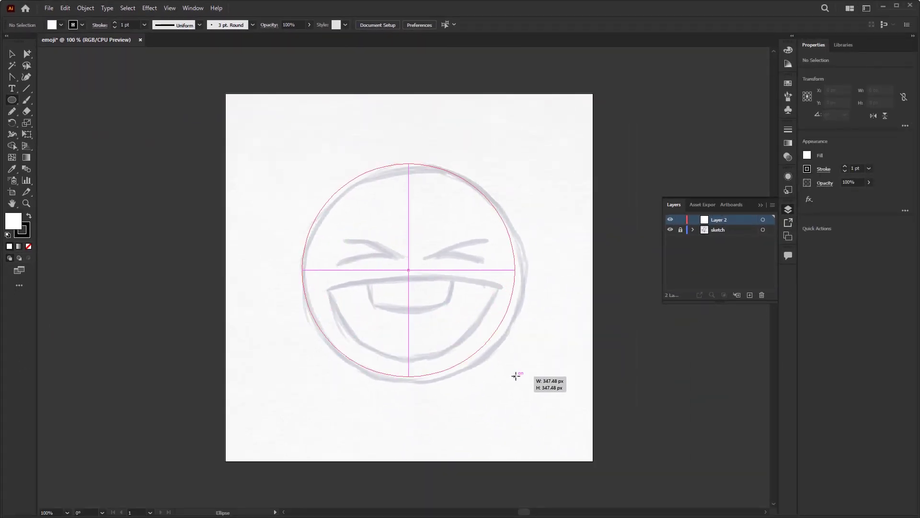
mouse_move(516, 376)
mouse_down()
mouse_move(527, 382)
mouse_move(521, 368)
mouse_up()
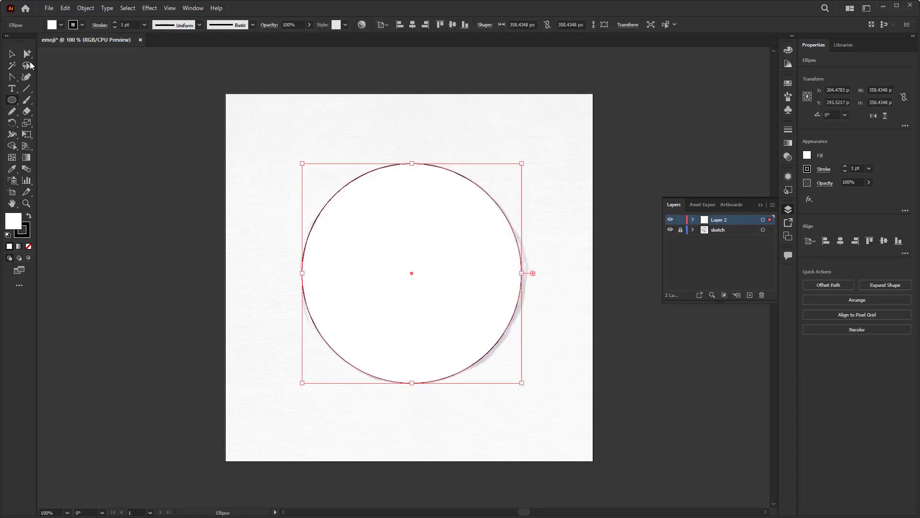
click(12, 54)
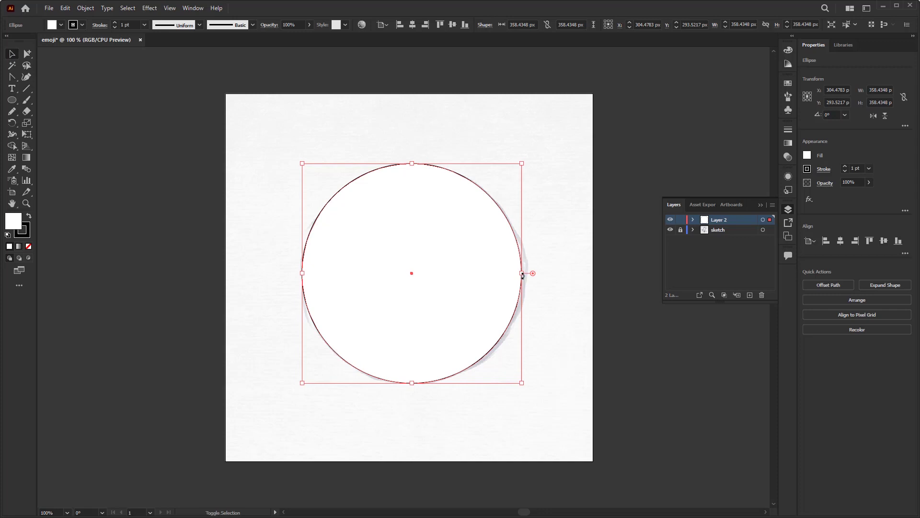
drag(523, 275, 525, 274)
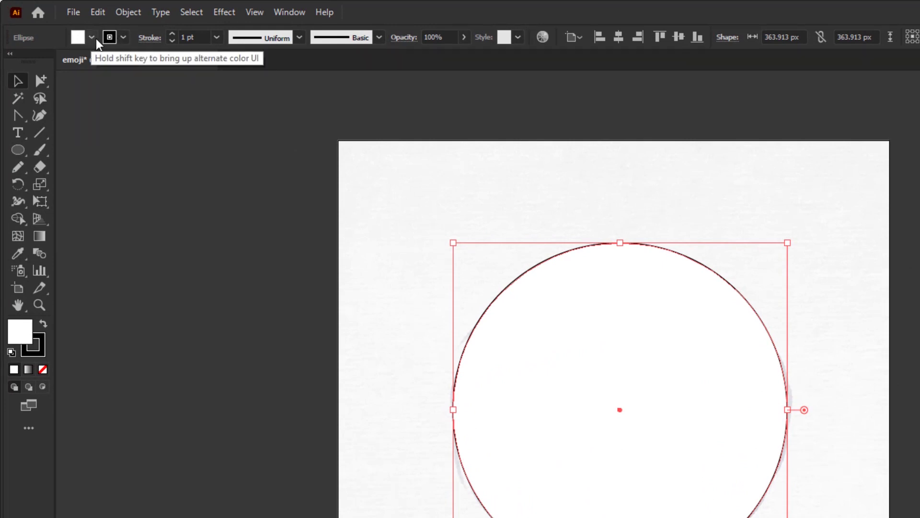
Step: Set the circle's fill to None and its stroke weight to 10 pt
click(89, 37)
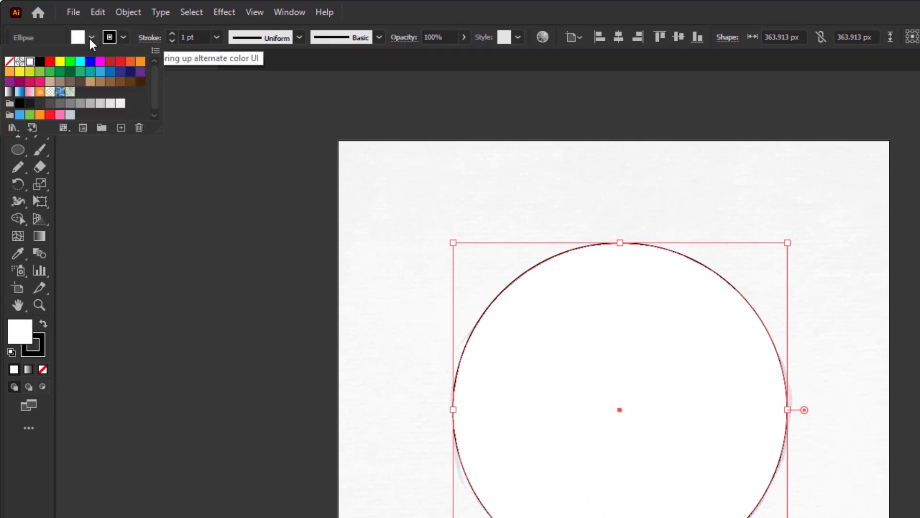
click(8, 63)
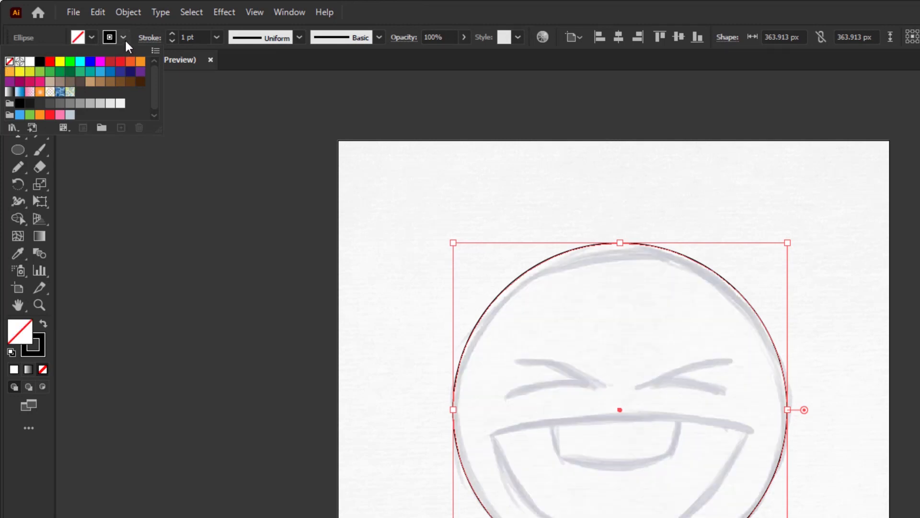
click(216, 41)
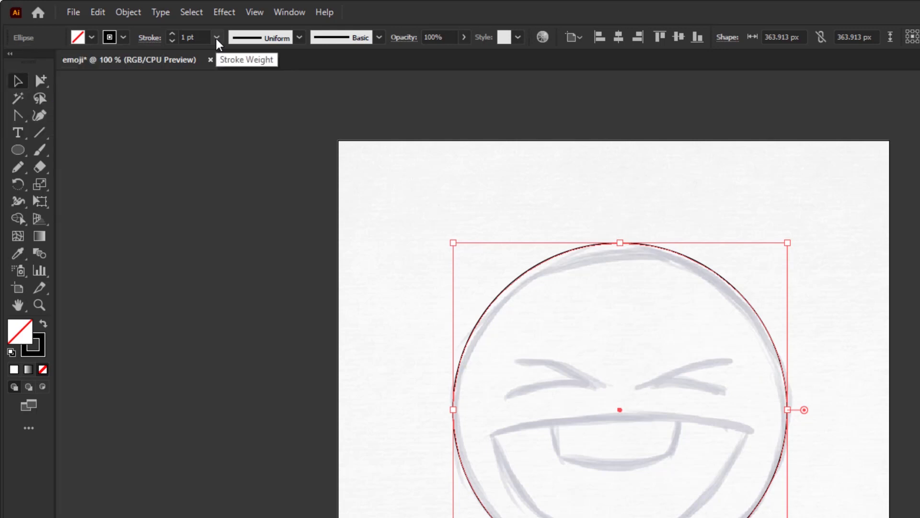
click(216, 40)
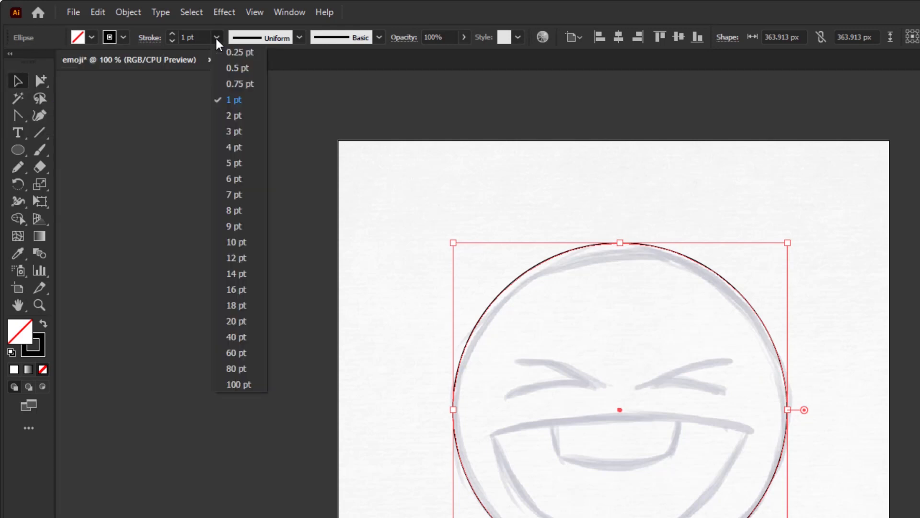
click(245, 243)
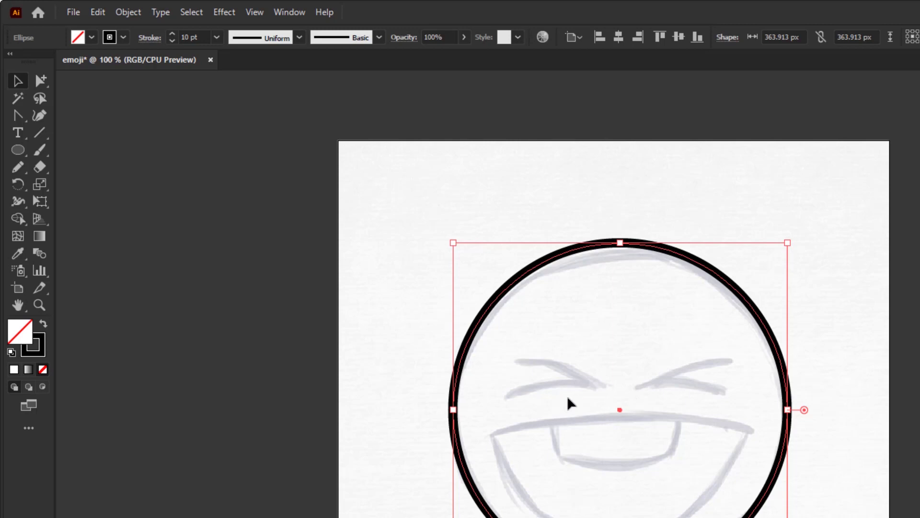
Step: Draw a three-point '>' Pen Tool stroke over the sketch's left eye
click(18, 115)
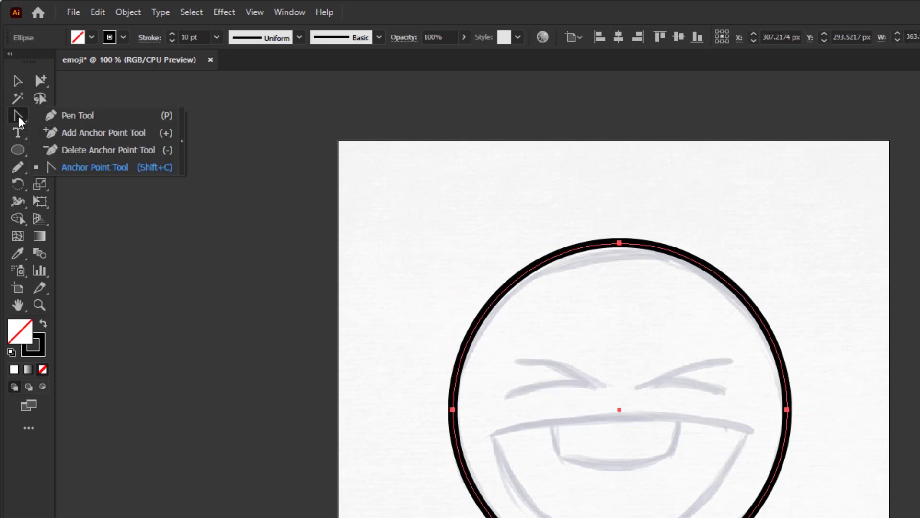
click(102, 119)
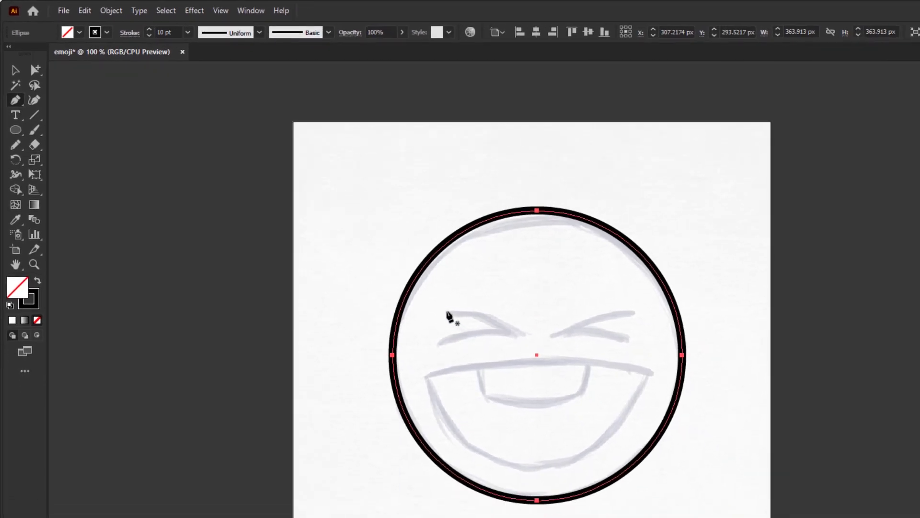
mouse_move(447, 311)
mouse_down()
mouse_move(468, 312)
mouse_move(463, 304)
mouse_up()
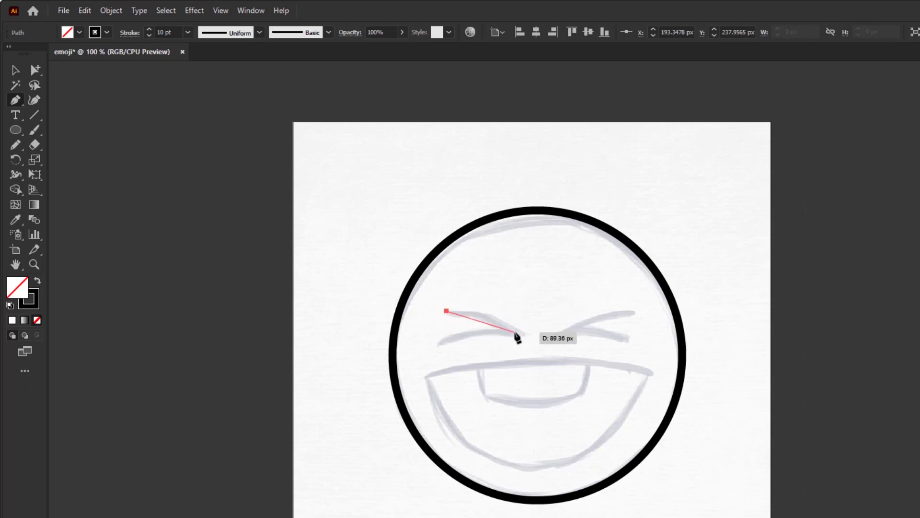
click(515, 332)
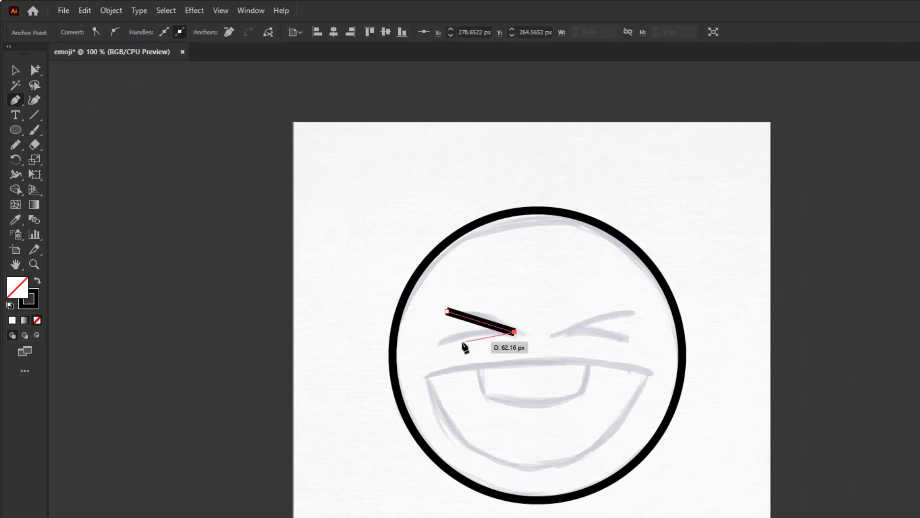
click(434, 346)
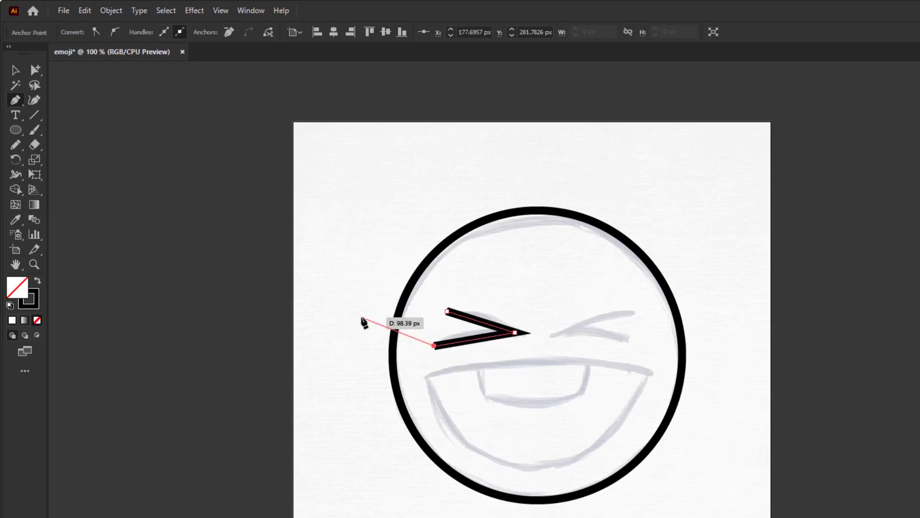
key(Escape)
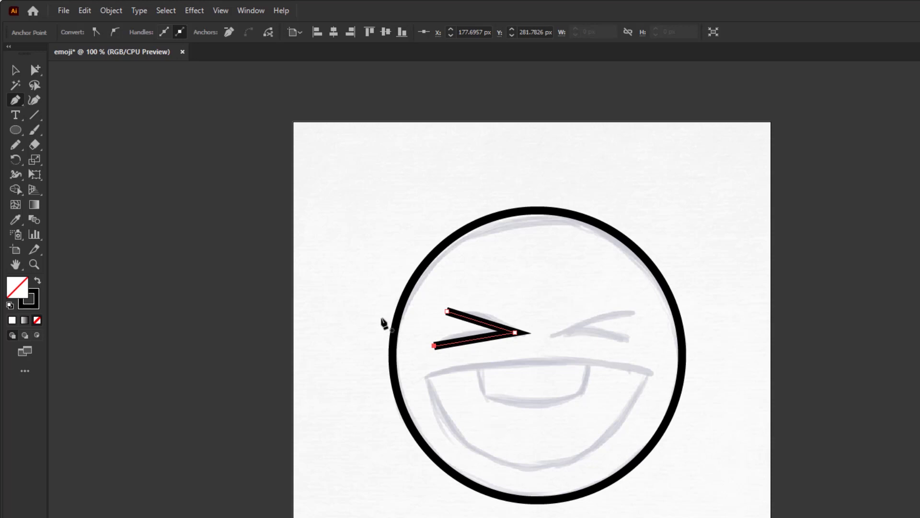
key(v)
click(361, 354)
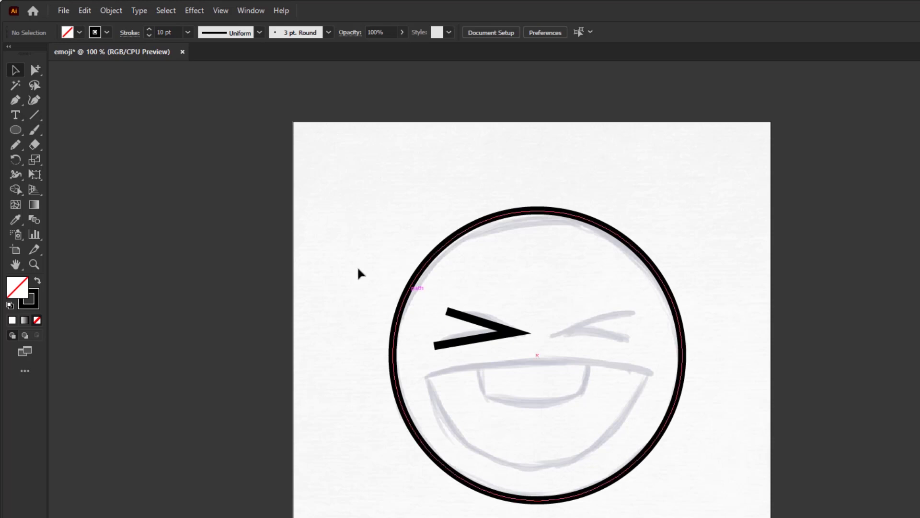
Step: Bend the upper and lower arms of the left eye stroke into curves with the Anchor Point Tool
click(17, 101)
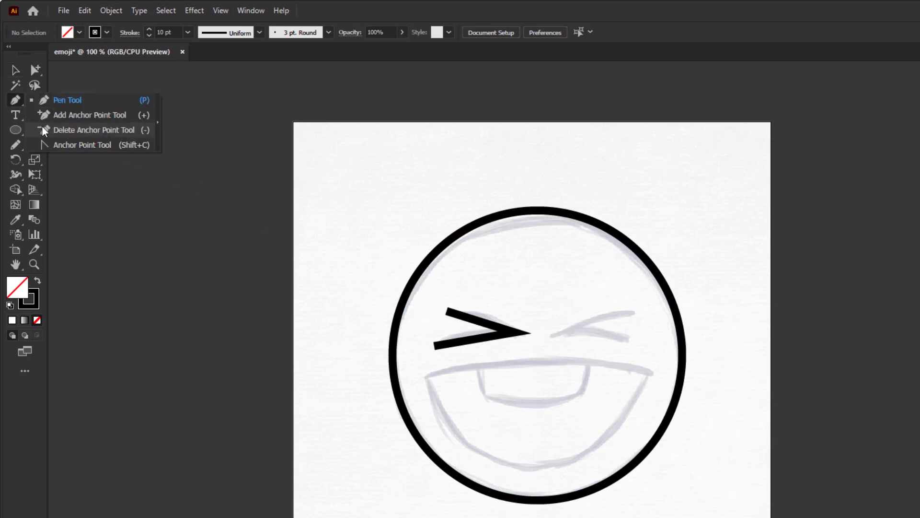
click(95, 145)
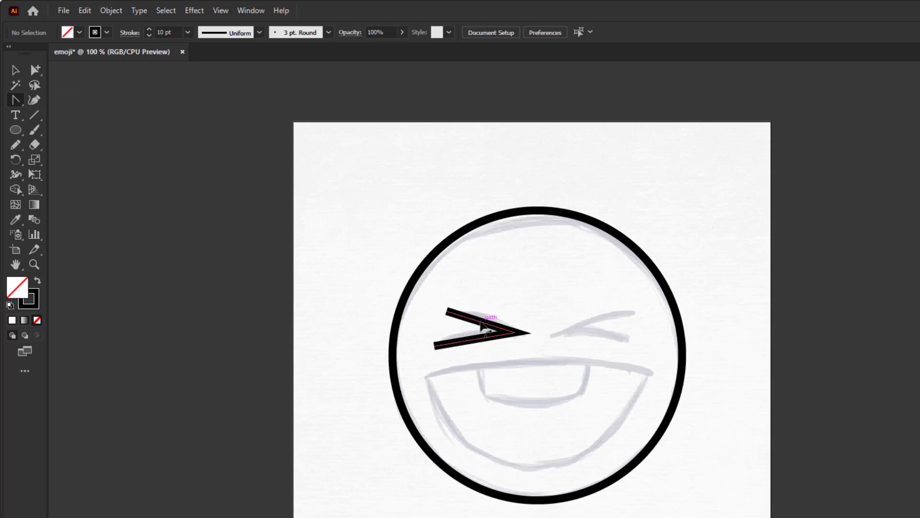
drag(483, 326, 487, 328)
drag(485, 320, 483, 318)
click(468, 340)
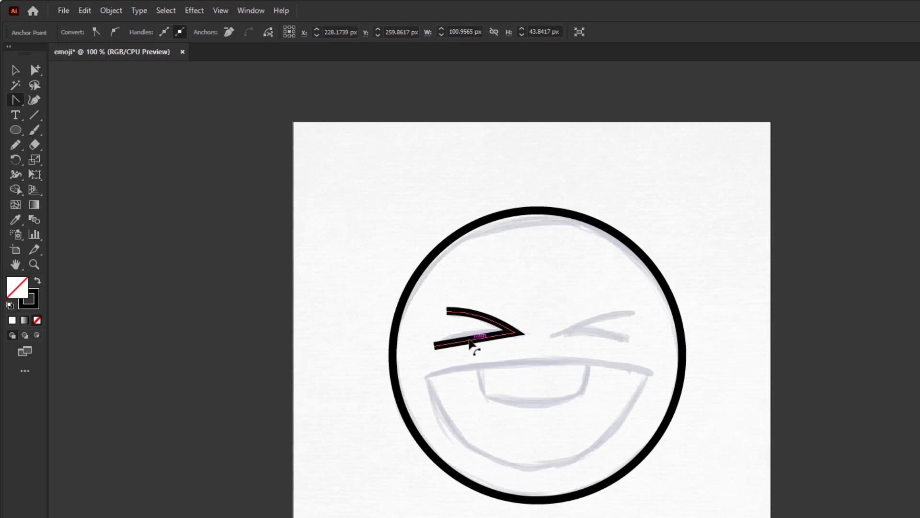
mouse_move(468, 339)
mouse_down()
mouse_move(477, 339)
mouse_move(470, 343)
mouse_up()
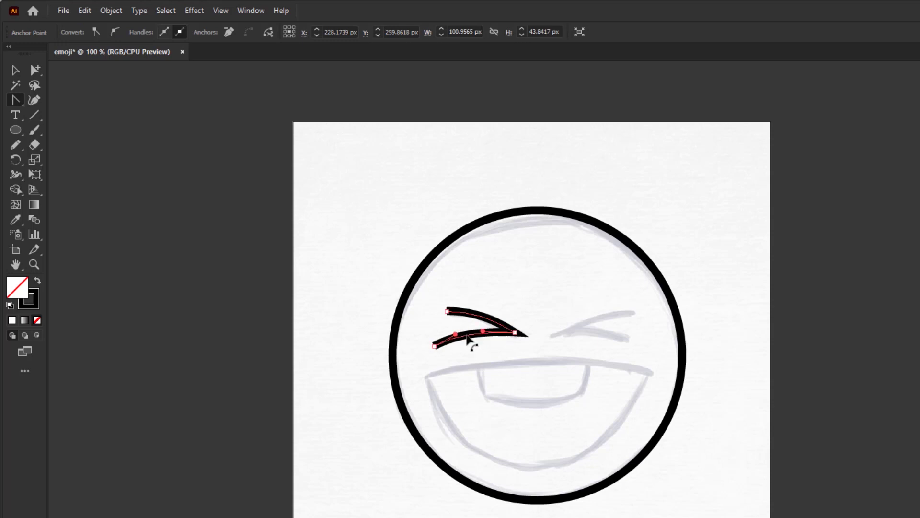
key(v)
click(461, 396)
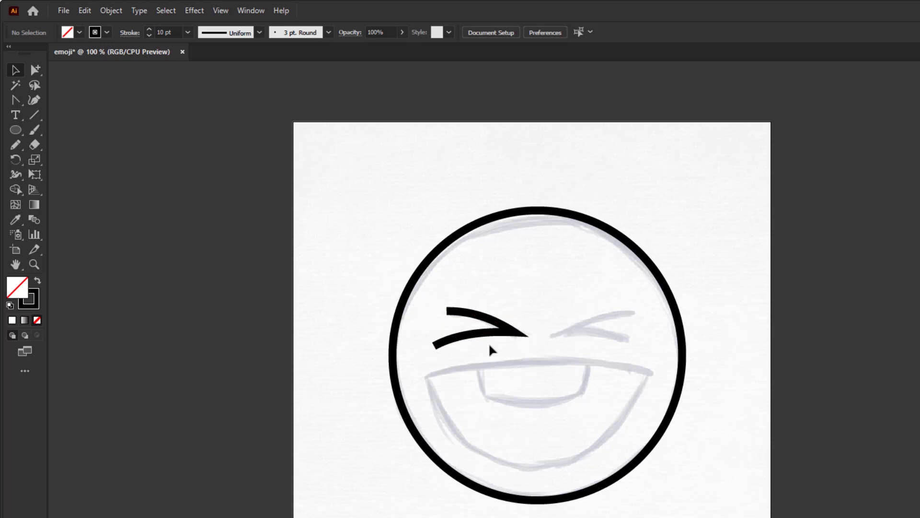
click(466, 310)
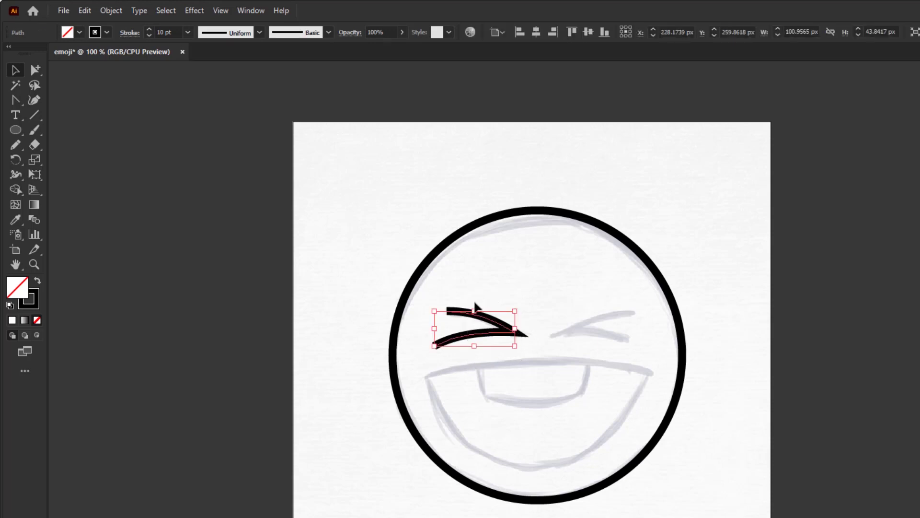
Step: Set the left eye stroke to Round Cap and Round Join in the Stroke panel
click(130, 32)
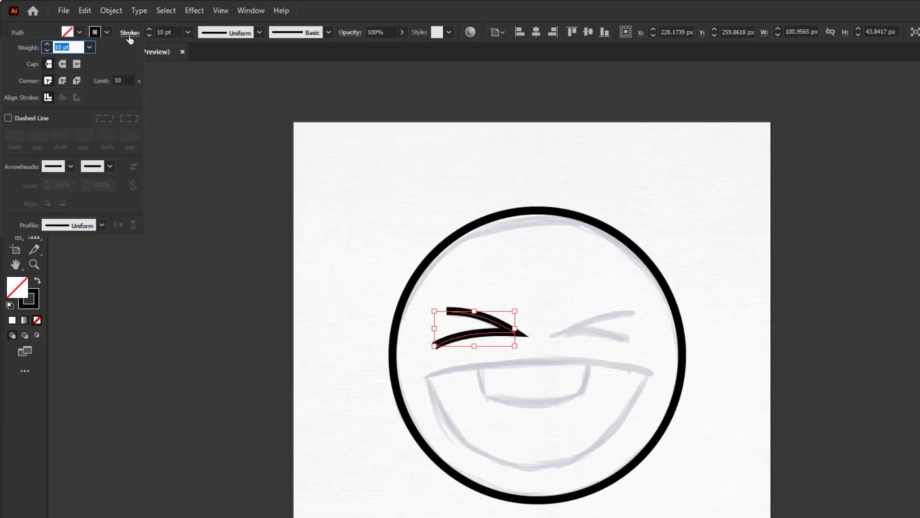
click(62, 64)
click(62, 80)
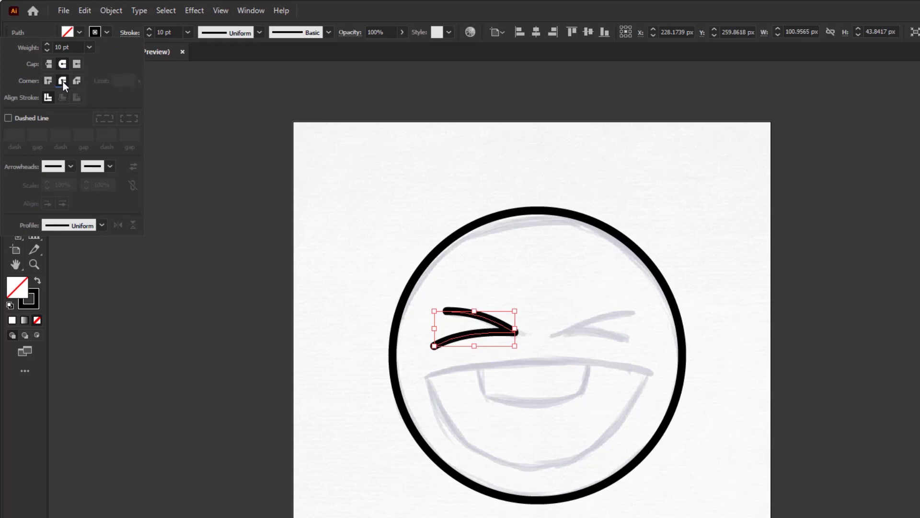
click(487, 372)
click(486, 369)
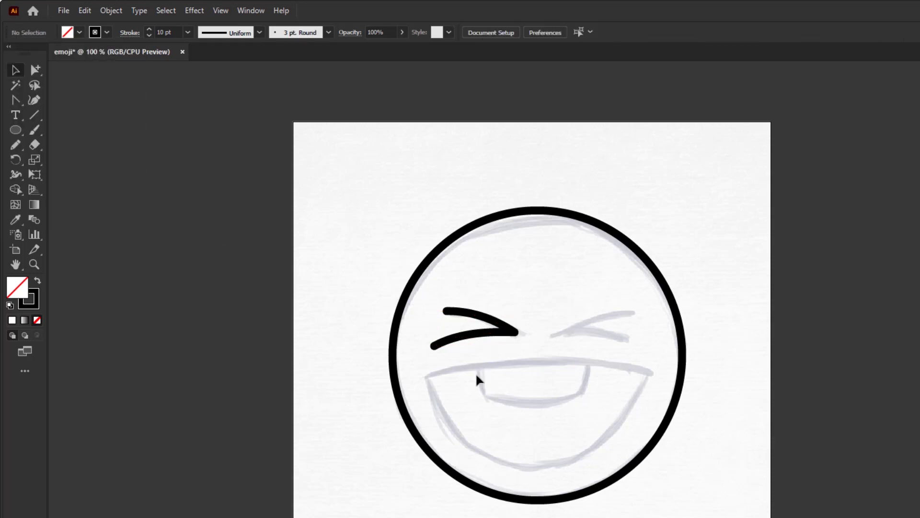
Step: Copy the left eye stroke and paste a duplicate
click(485, 319)
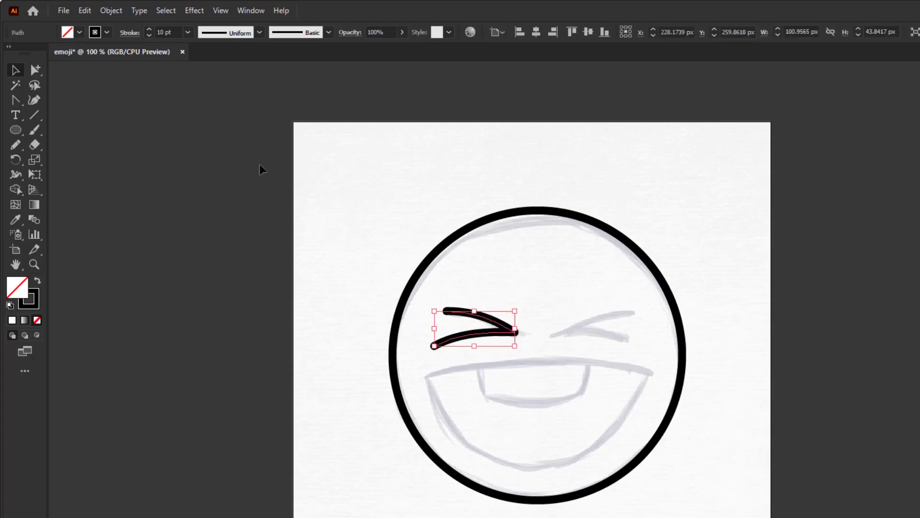
click(85, 12)
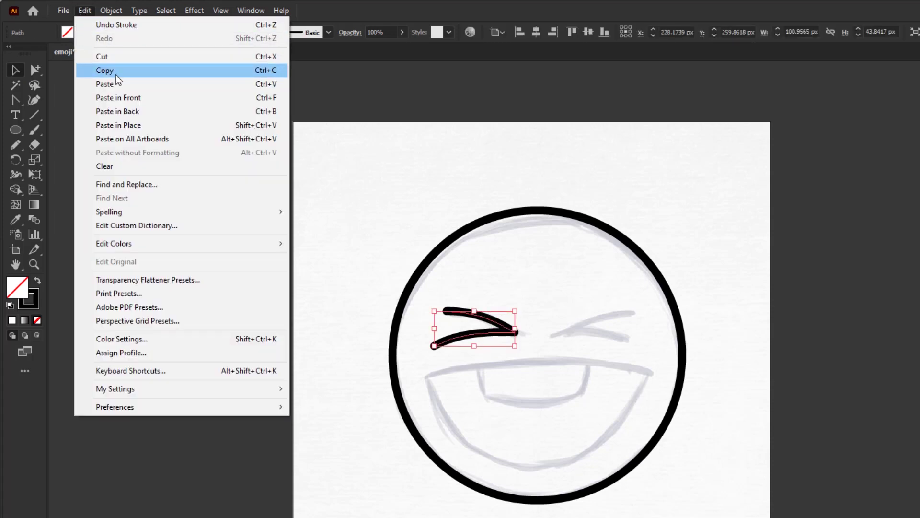
click(116, 75)
click(84, 10)
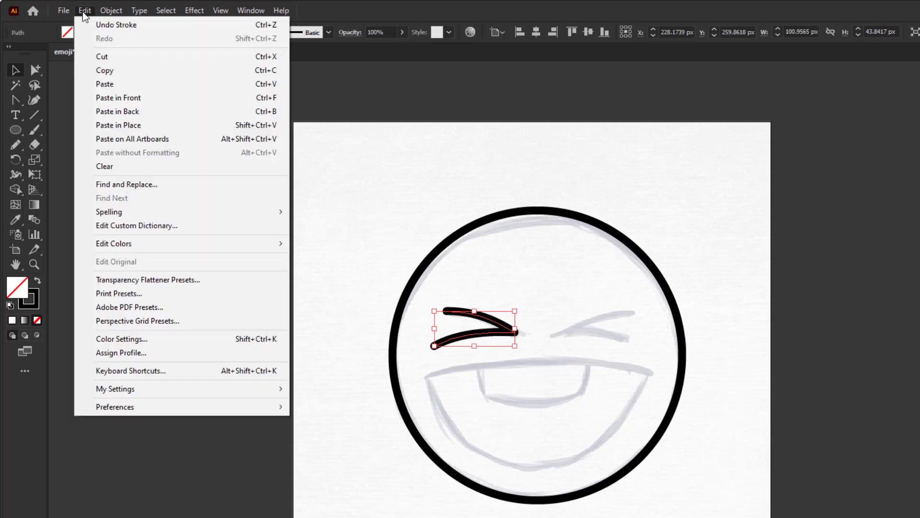
click(122, 84)
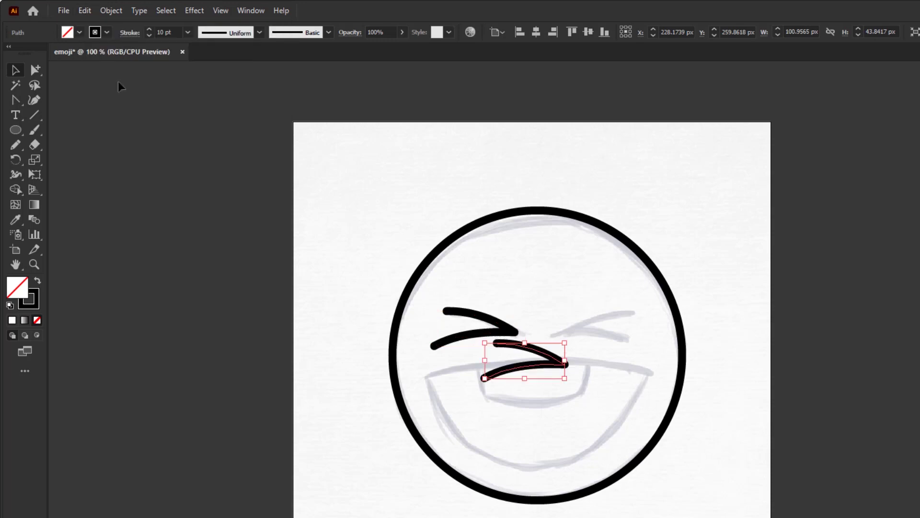
Step: Reflect the pasted eye vertically and move it onto the sketch's right eye
right_click(537, 364)
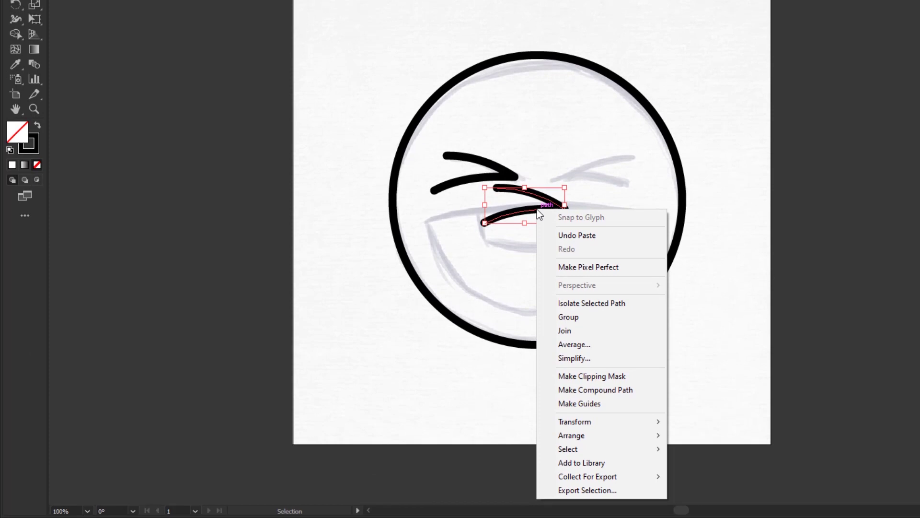
mouse_move(596, 422)
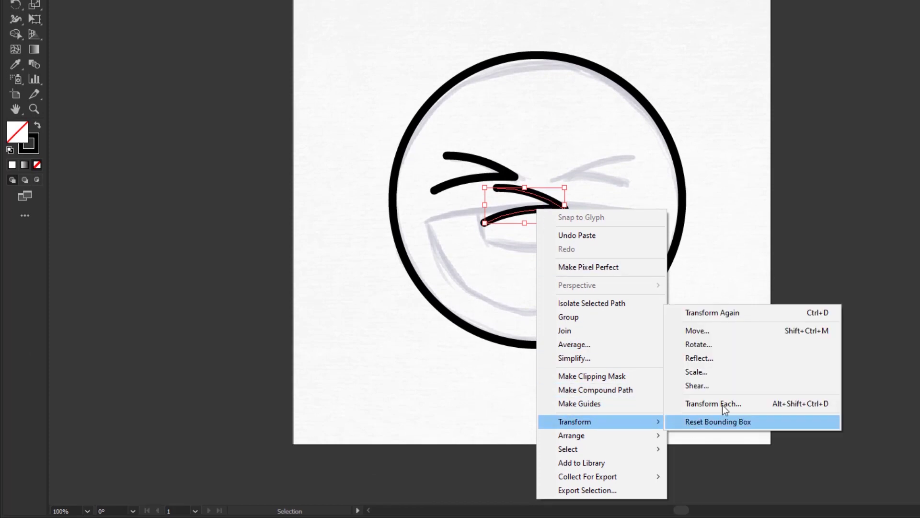
click(713, 360)
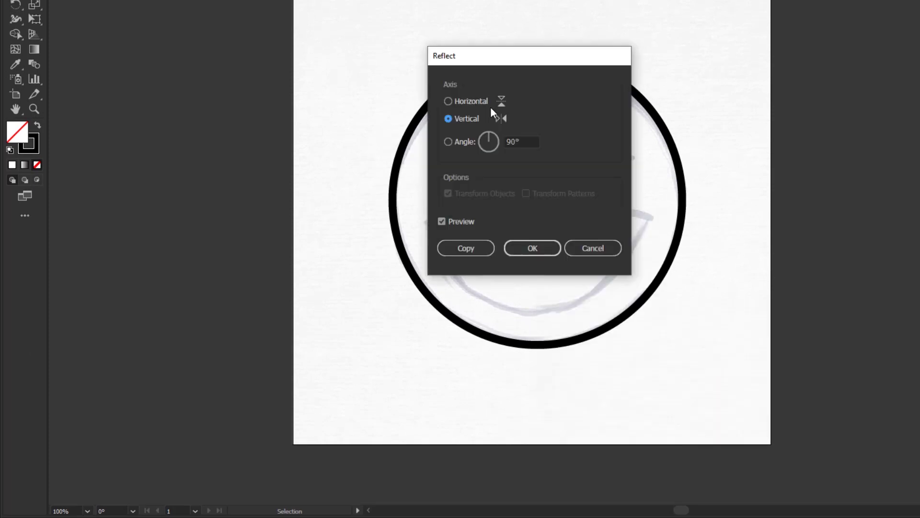
click(532, 248)
mouse_move(539, 219)
mouse_down()
mouse_move(603, 198)
mouse_move(611, 180)
mouse_up()
click(580, 235)
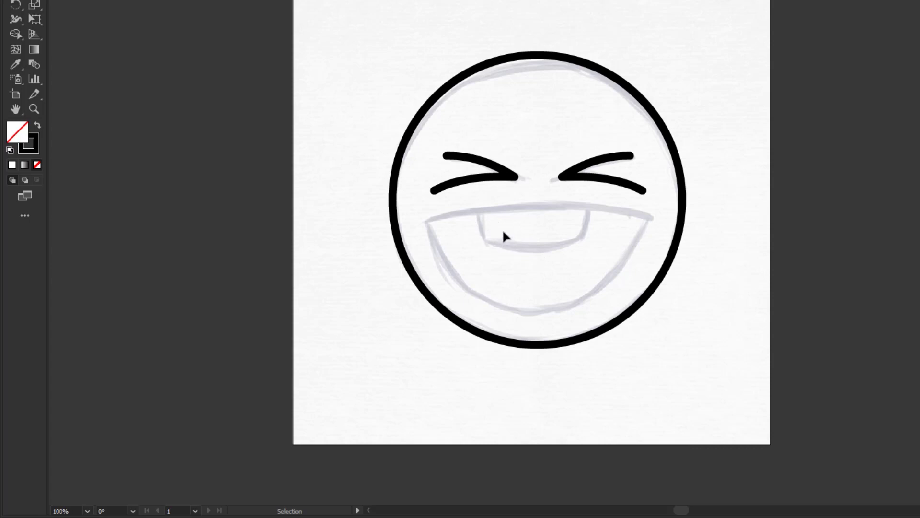
Step: Draw a straight line across the sketched mouth and bow its middle gently upward
drag(35, 77, 107, 76)
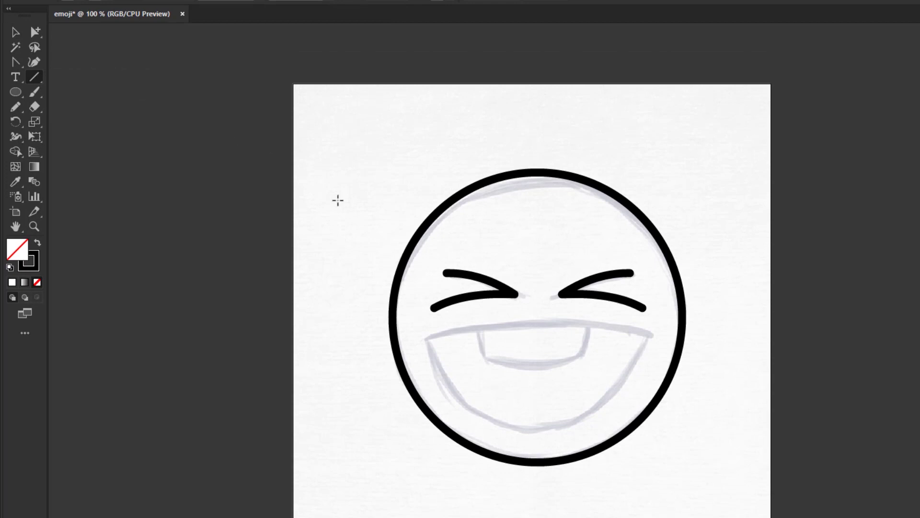
drag(425, 338, 653, 344)
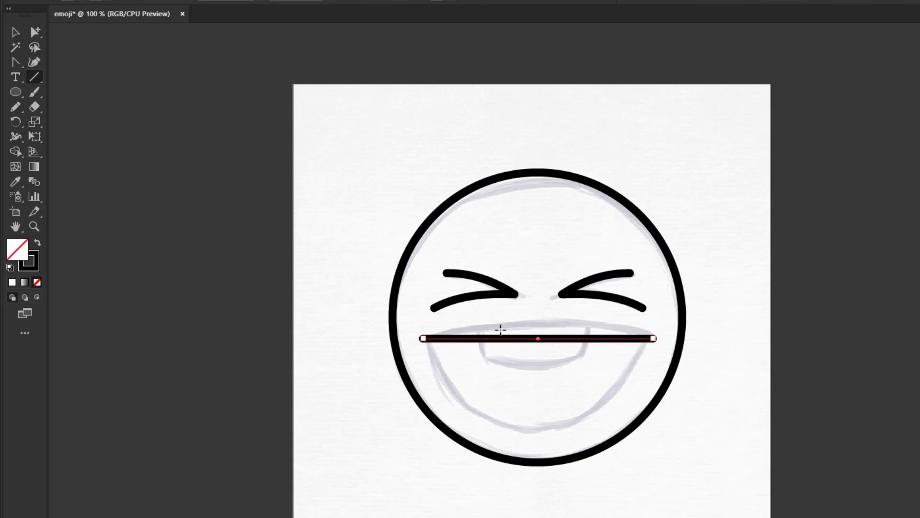
click(18, 63)
click(18, 62)
click(82, 104)
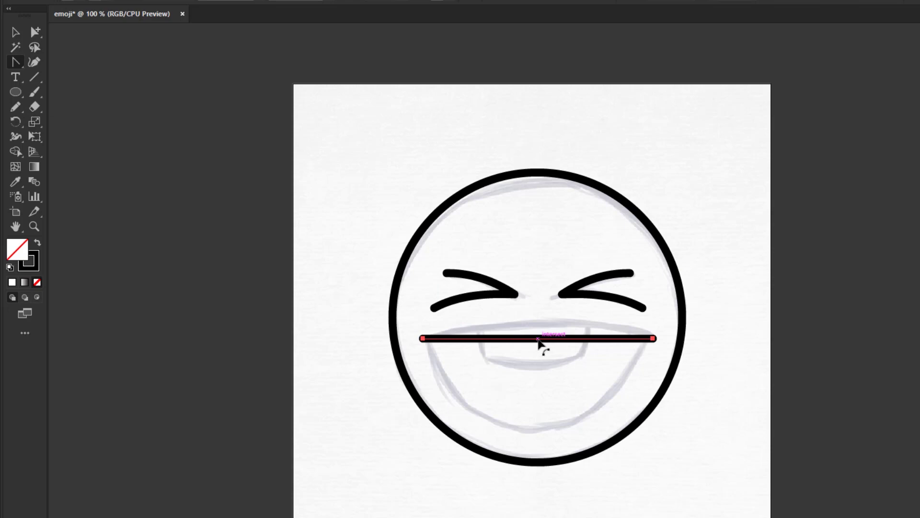
drag(538, 340, 541, 330)
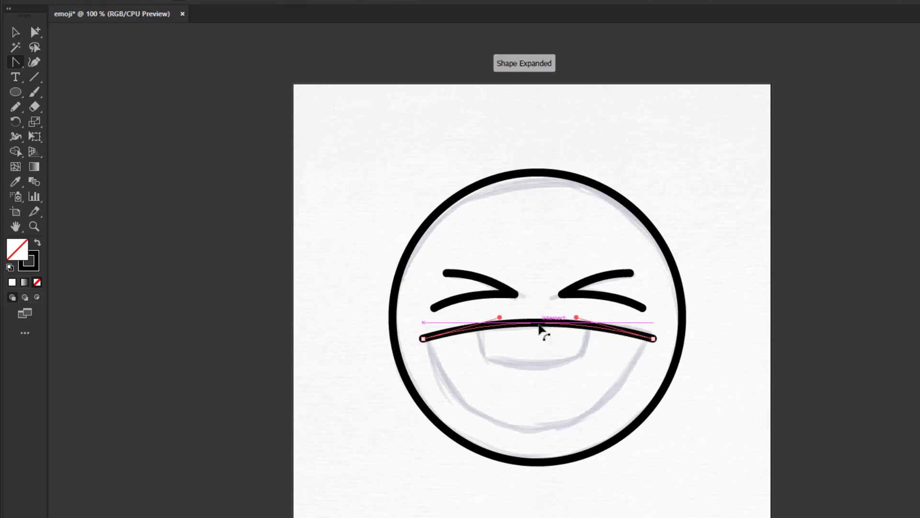
key(v)
click(524, 390)
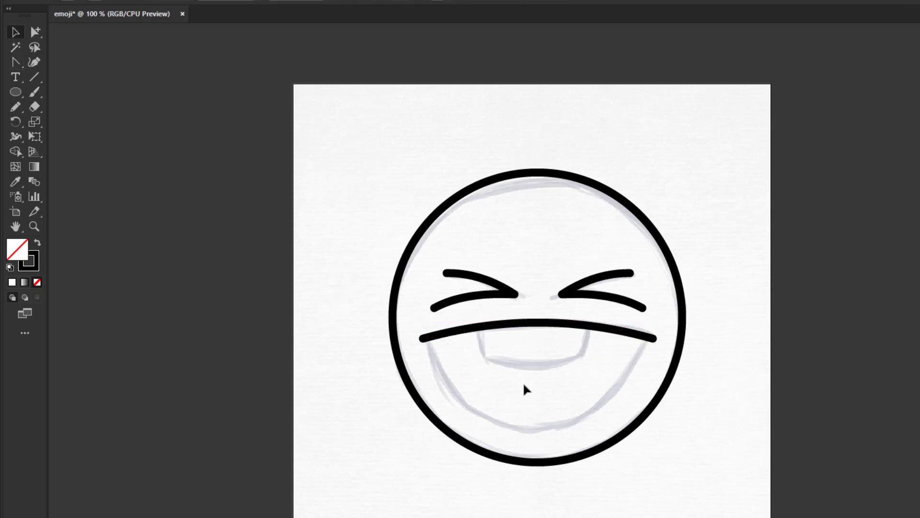